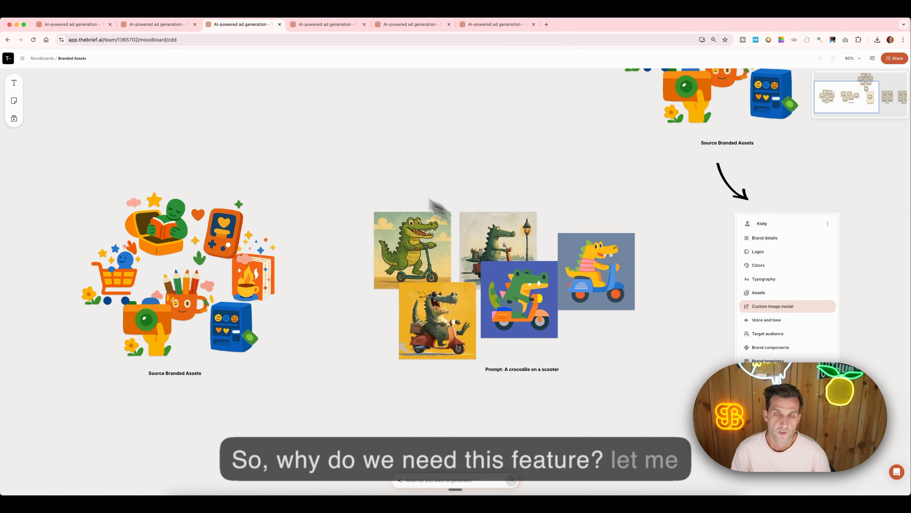
- Examine the source branded assets and the example images for the prompt "A crocodile on a scooter" on the moodboard
{"action": "scroll", "coordinate": [295, 218], "scroll_direction": "up", "scroll_amount": 3}
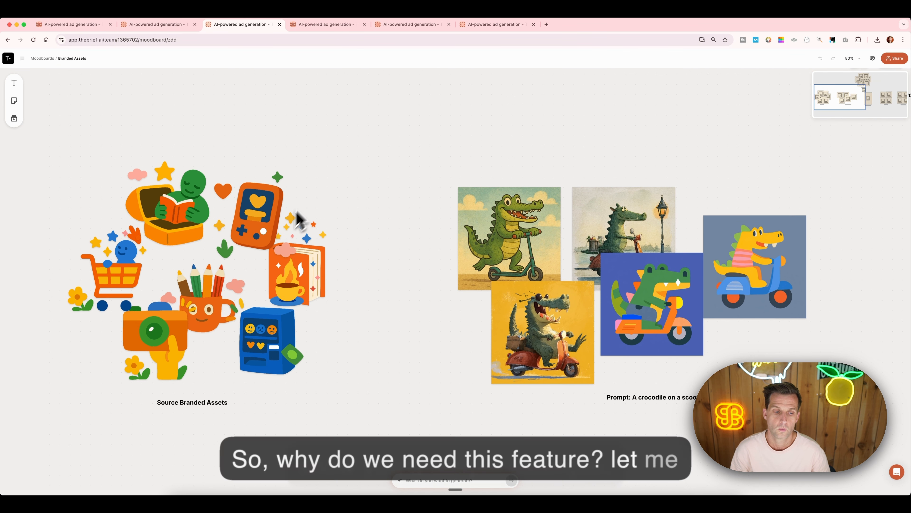
{"action": "scroll", "coordinate": [260, 252], "scroll_direction": "up", "scroll_amount": 3}
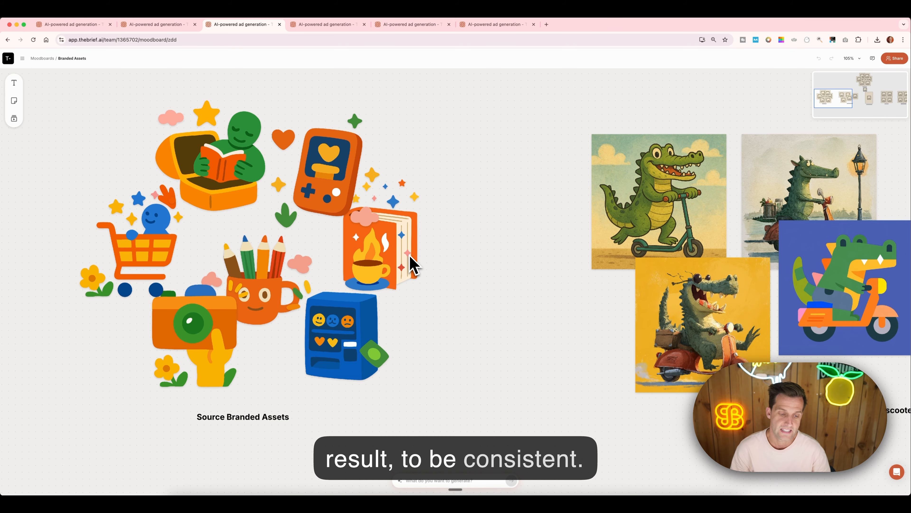
{"action": "scroll", "coordinate": [451, 265], "scroll_direction": "right", "scroll_amount": 5}
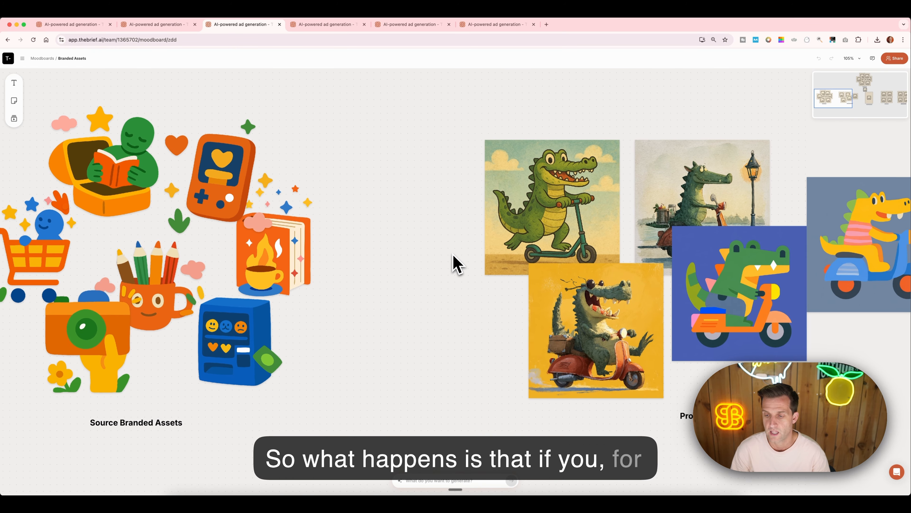
{"action": "scroll", "coordinate": [453, 265], "scroll_direction": "right", "scroll_amount": 5}
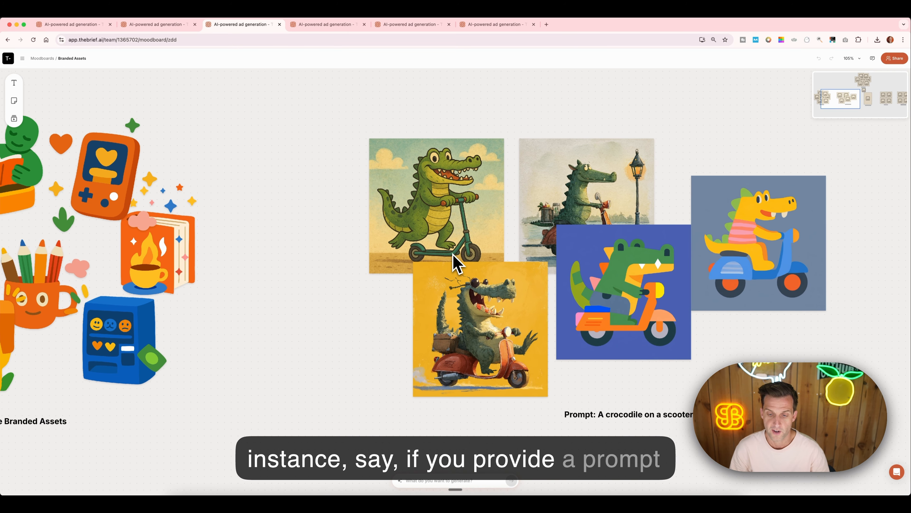
{"action": "scroll", "coordinate": [453, 264], "scroll_direction": "right", "scroll_amount": 5}
{"action": "scroll", "coordinate": [453, 264], "scroll_direction": "right", "scroll_amount": 1}
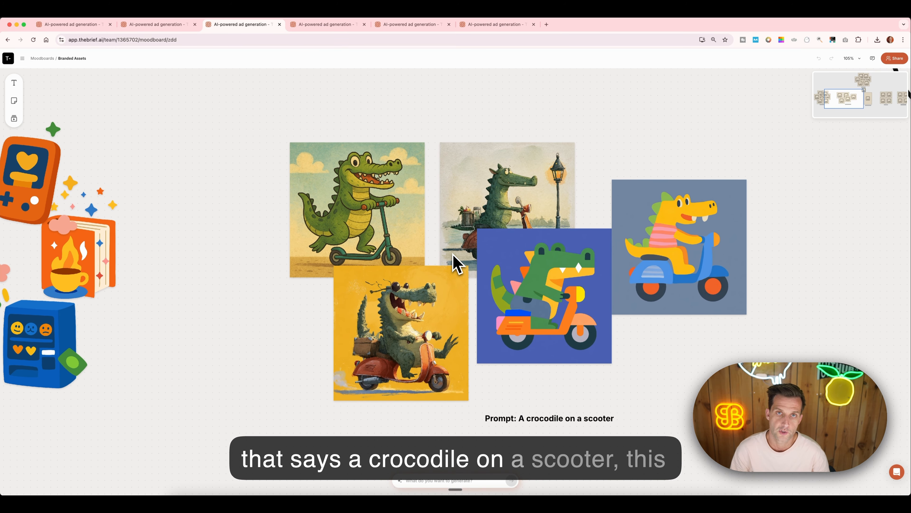
{"action": "scroll", "coordinate": [453, 265], "scroll_direction": "right", "scroll_amount": 2}
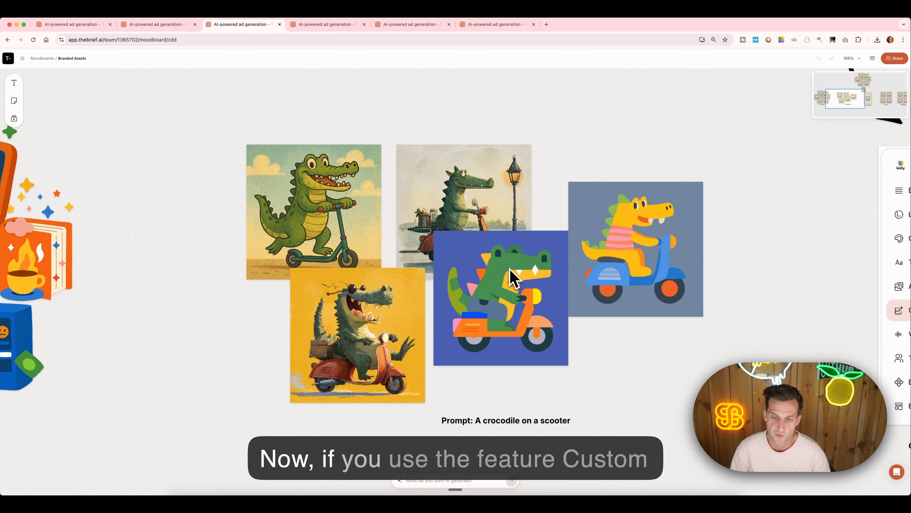
- Examine the moodboard's custom image model section, from its source branded assets through to the AI generated assets and ads
{"action": "scroll", "coordinate": [511, 269], "scroll_direction": "right", "scroll_amount": 10}
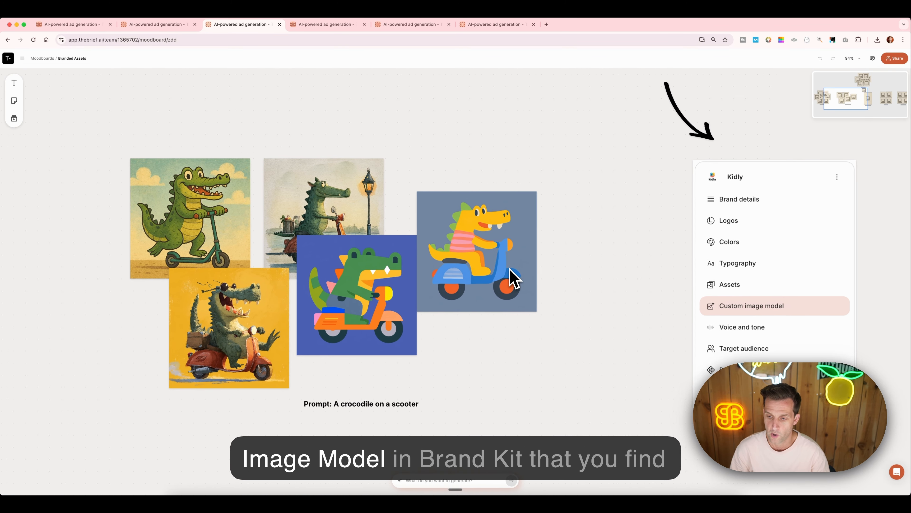
{"action": "scroll", "coordinate": [511, 272], "scroll_direction": "right", "scroll_amount": 3}
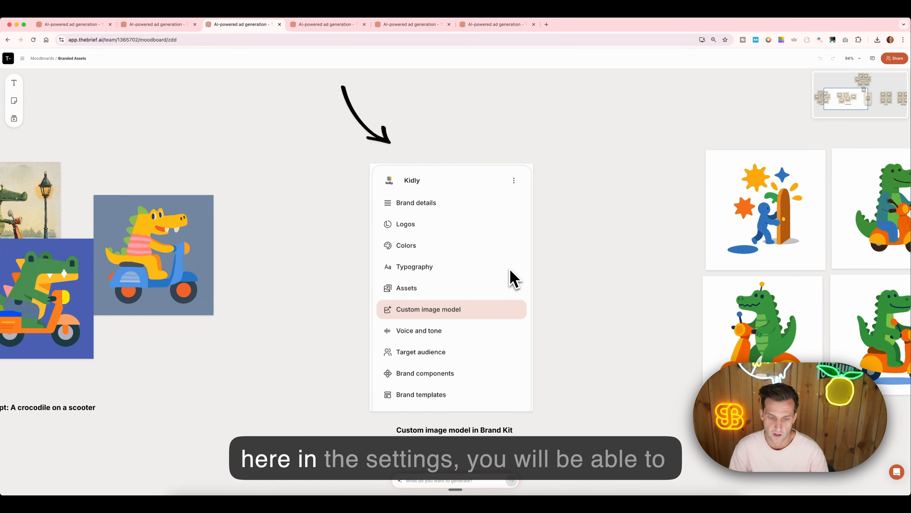
{"action": "scroll", "coordinate": [514, 278], "scroll_direction": "down", "scroll_amount": 2}
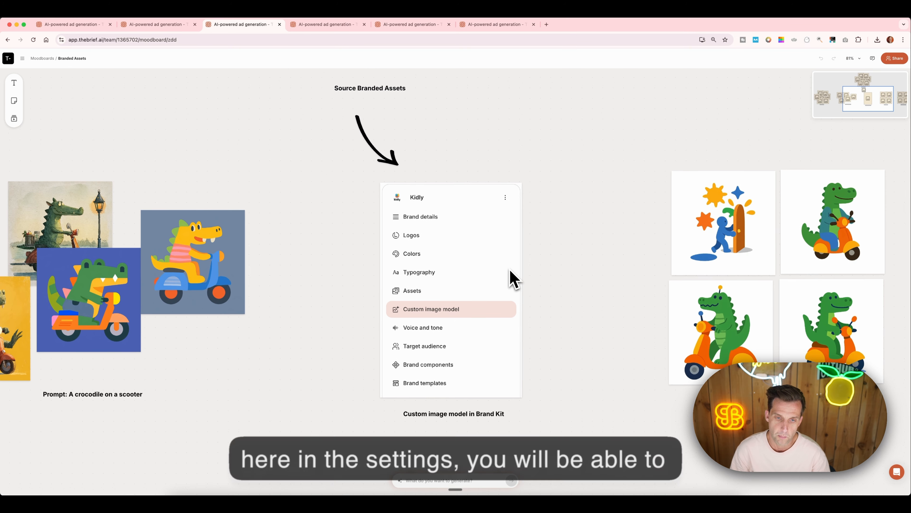
{"action": "scroll", "coordinate": [514, 278], "scroll_direction": "up", "scroll_amount": 8}
{"action": "scroll", "coordinate": [514, 278], "scroll_direction": "up", "scroll_amount": 2}
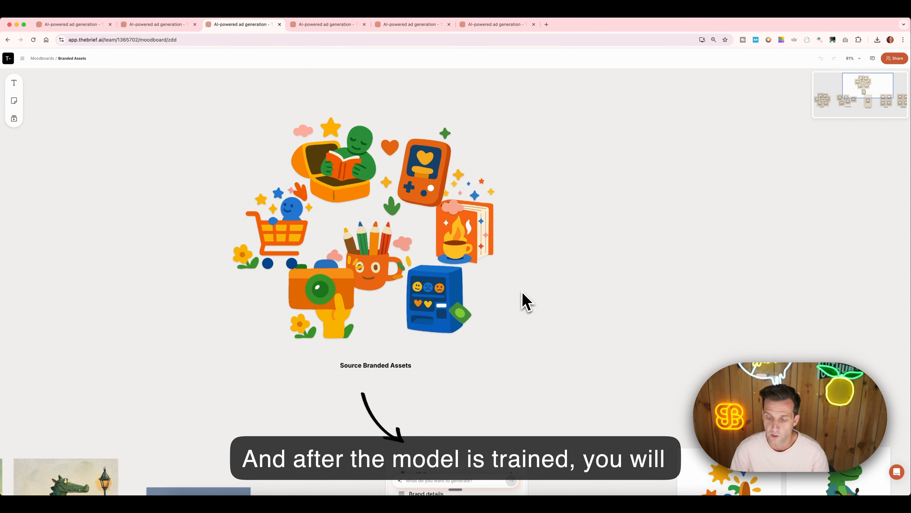
{"action": "scroll", "coordinate": [523, 301], "scroll_direction": "down", "scroll_amount": 7}
{"action": "scroll", "coordinate": [524, 302], "scroll_direction": "right", "scroll_amount": 7}
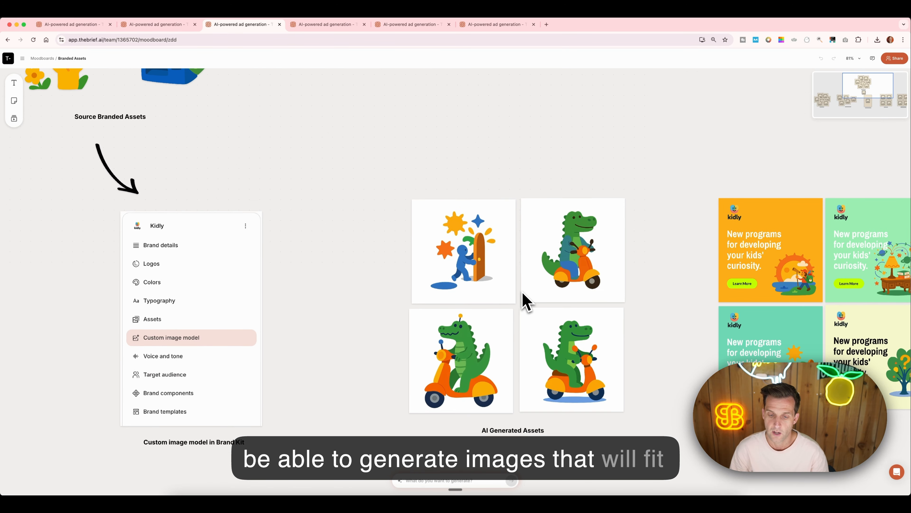
{"action": "scroll", "coordinate": [524, 302], "scroll_direction": "down", "scroll_amount": 1}
{"action": "scroll", "coordinate": [524, 301], "scroll_direction": "right", "scroll_amount": 1}
{"action": "scroll", "coordinate": [524, 301], "scroll_direction": "up", "scroll_amount": 5}
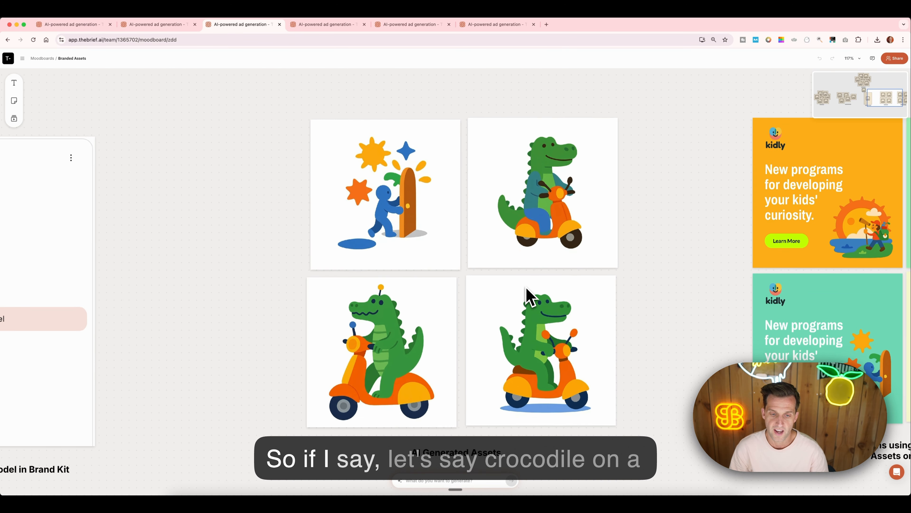
{"action": "scroll", "coordinate": [530, 297], "scroll_direction": "down", "scroll_amount": 1}
{"action": "scroll", "coordinate": [529, 297], "scroll_direction": "right", "scroll_amount": 1}
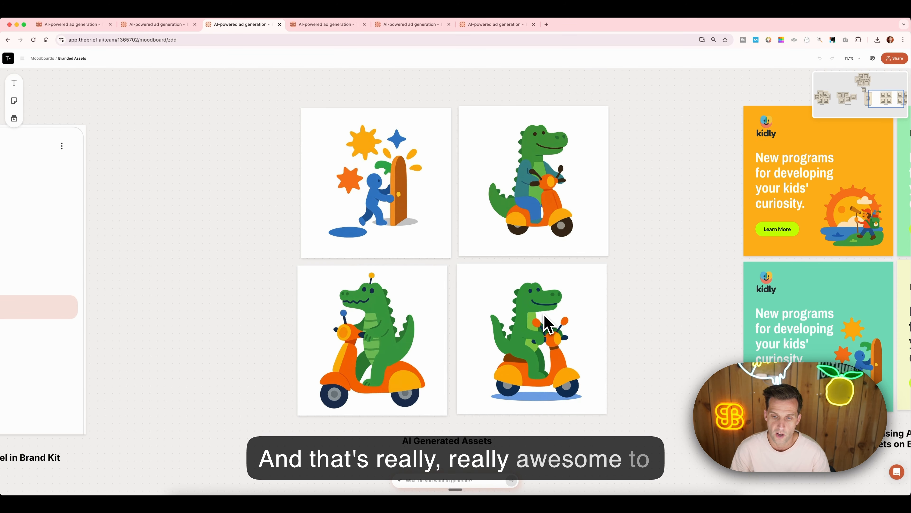
{"action": "scroll", "coordinate": [545, 323], "scroll_direction": "right", "scroll_amount": 10}
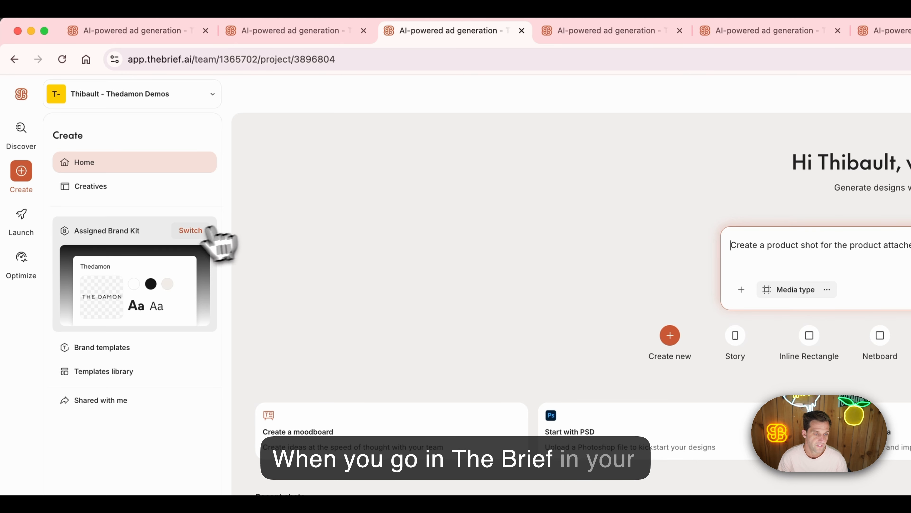
- Open the custom image model settings of the assigned Thedamon brand kit
{"action": "left_click", "coordinate": [142, 261]}
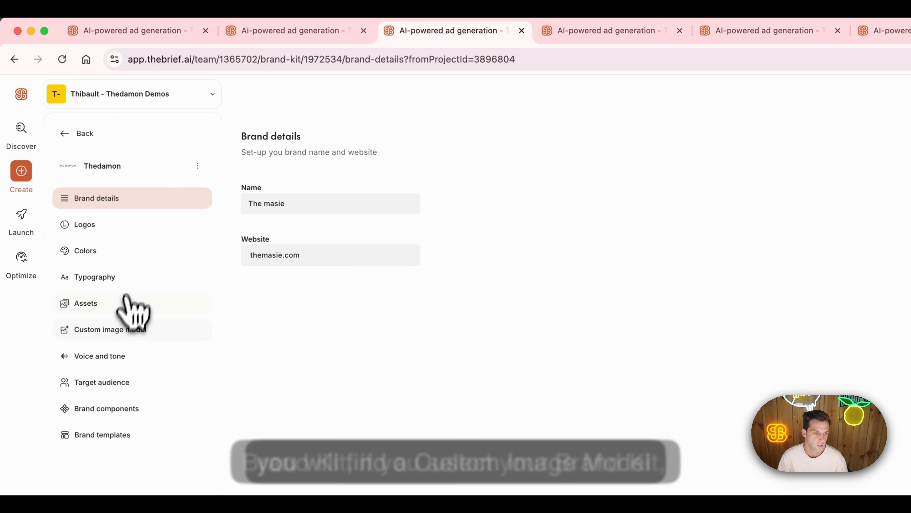
{"action": "left_click", "coordinate": [162, 334]}
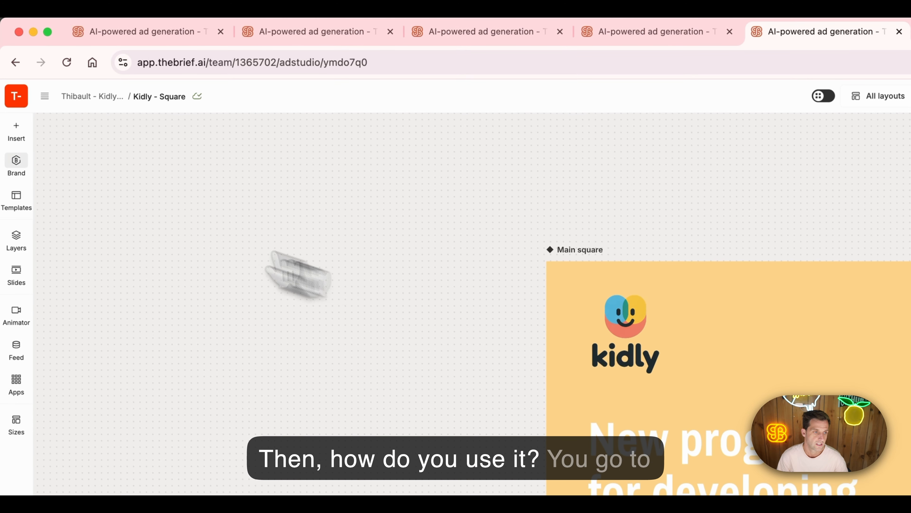
- Open the AI Media text-to-image generator for the Kidly square ad and choose the Digital art general style
{"action": "left_click", "coordinate": [16, 131]}
{"action": "left_click", "coordinate": [90, 381]}
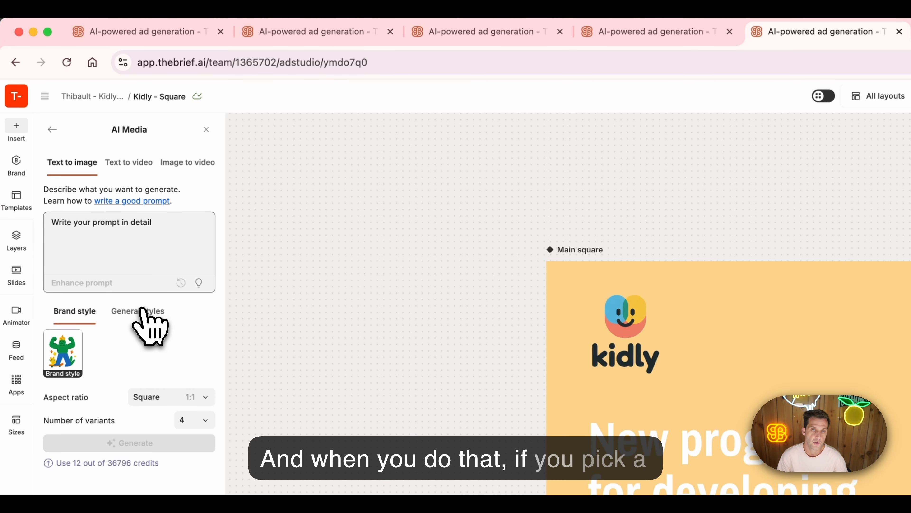
{"action": "left_click", "coordinate": [142, 310]}
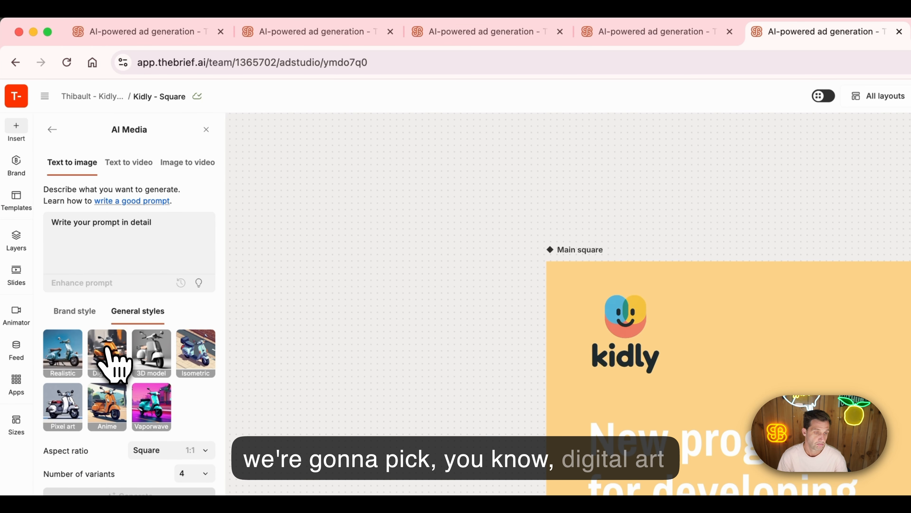
{"action": "left_click", "coordinate": [107, 351]}
- Write the image prompt "A little blue character opening a door, meant to illustrate curiosity to kids"
{"action": "left_click", "coordinate": [105, 233]}
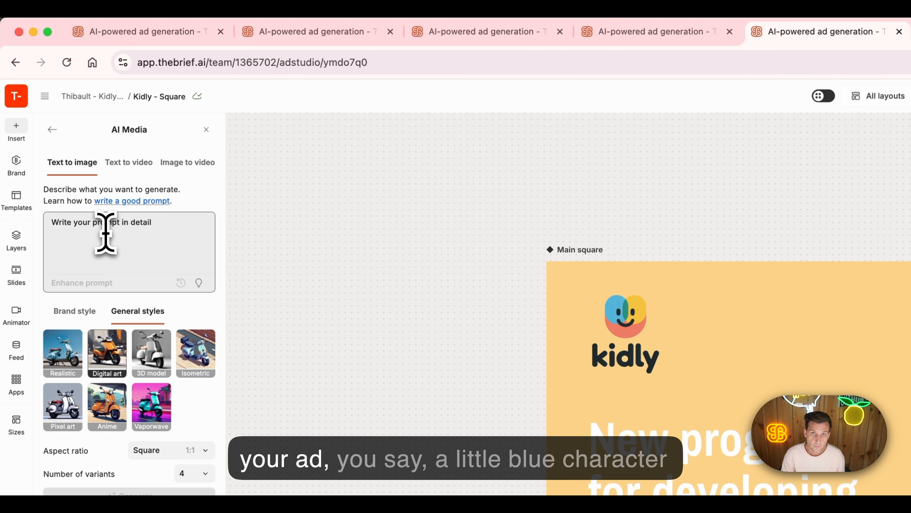
{"action": "type", "text": "A little blue"}
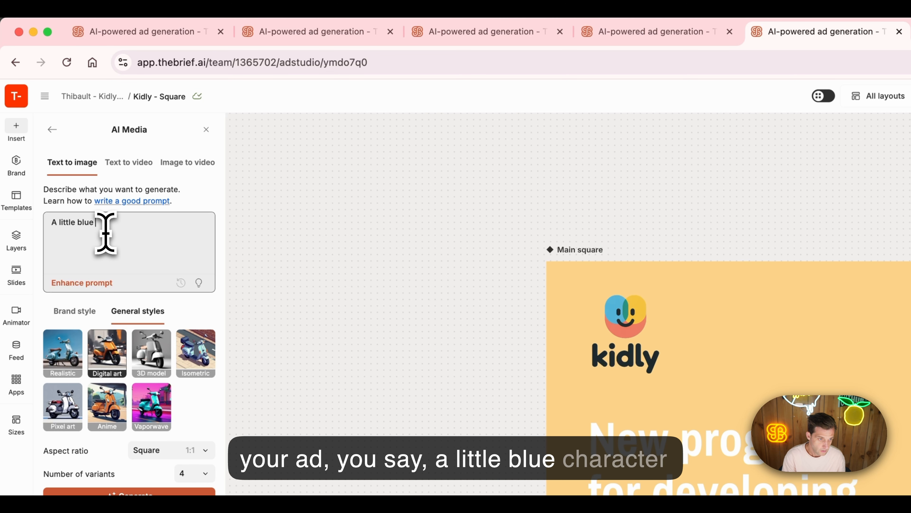
{"action": "type", "text": " character opening a door, mean"}
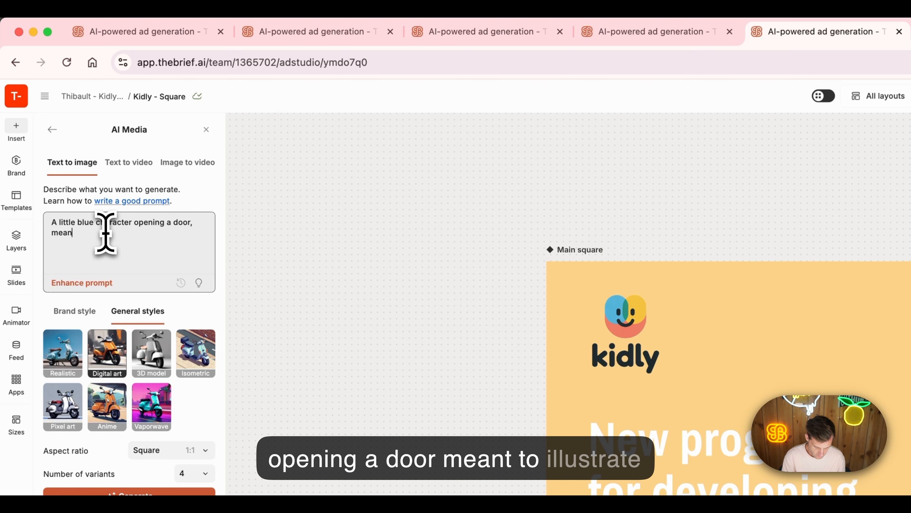
{"action": "type", "text": "t o illustrate curiosity to kids"}
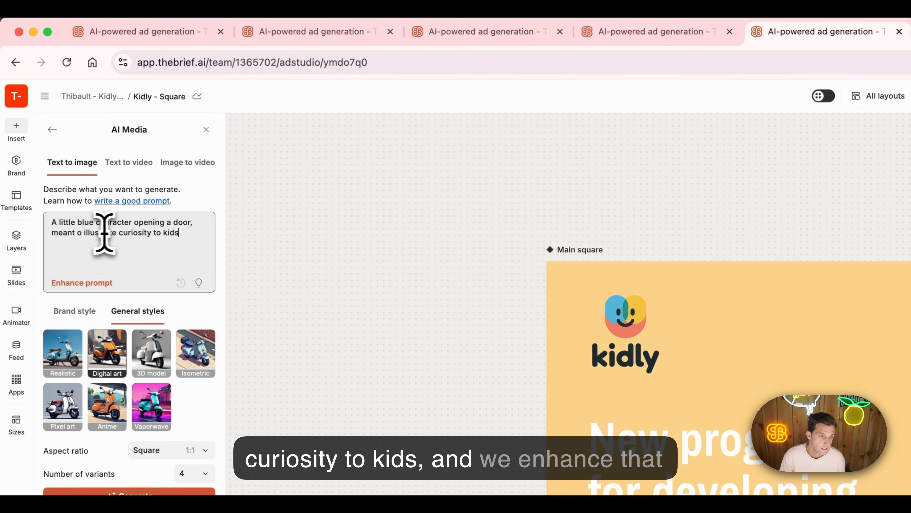
{"action": "left_click", "coordinate": [76, 233]}
{"action": "type", "text": "t"}
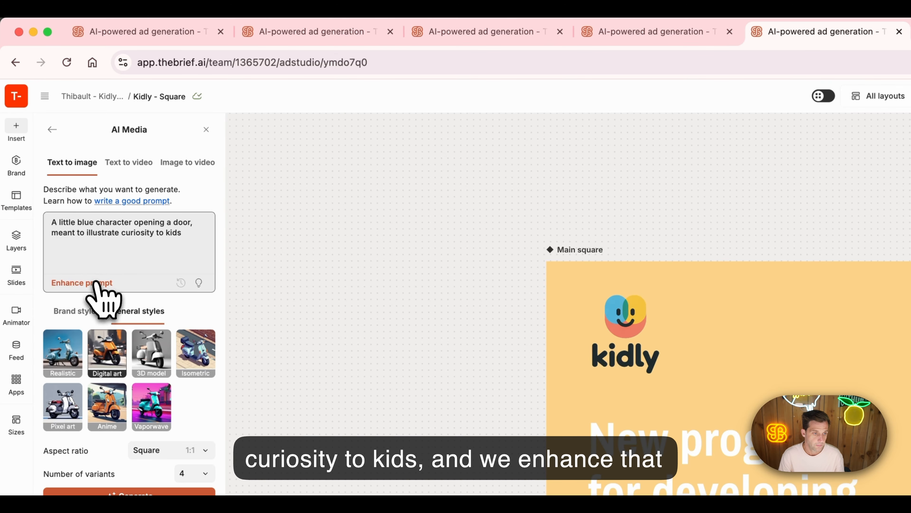
- Enhance the prompt with AI and generate four square image variants in the Digital art style
{"action": "left_click", "coordinate": [95, 284]}
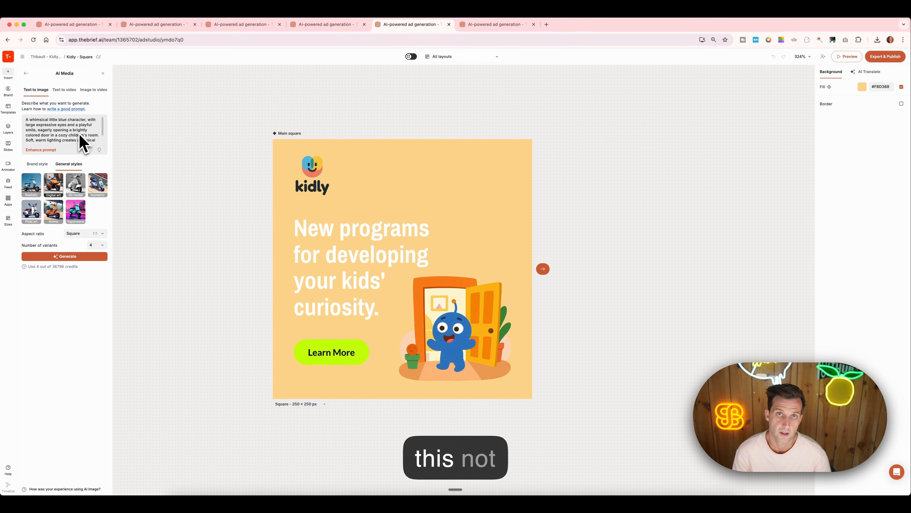
{"action": "left_click", "coordinate": [75, 256]}
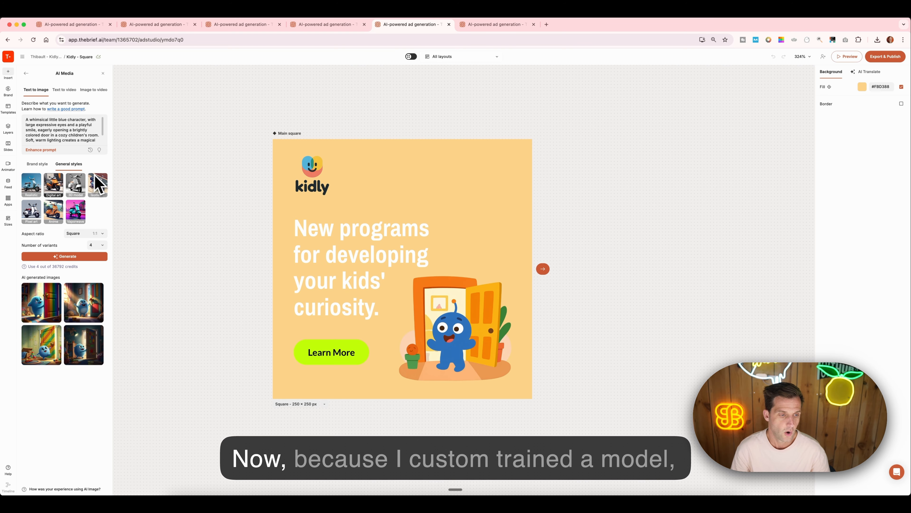
- Generate four square variants of the same prompt in the custom brand style
{"action": "left_click", "coordinate": [42, 165]}
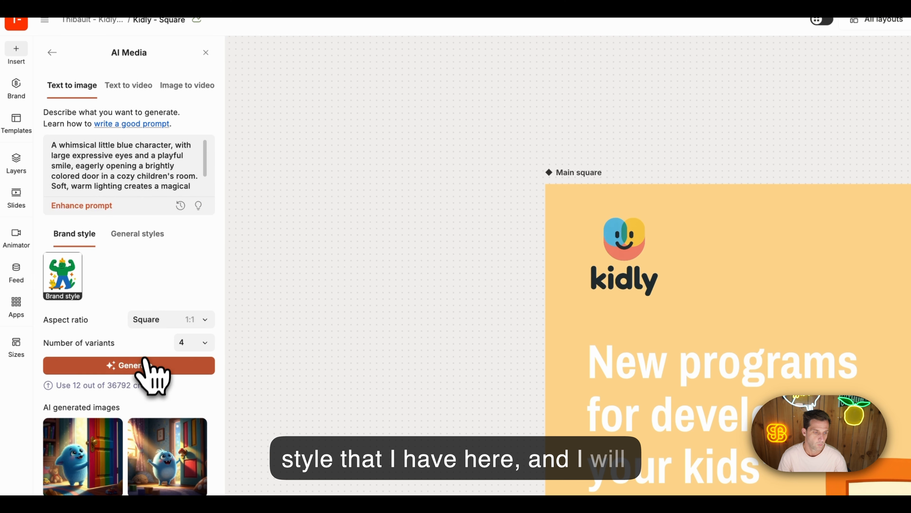
{"action": "left_click", "coordinate": [145, 366]}
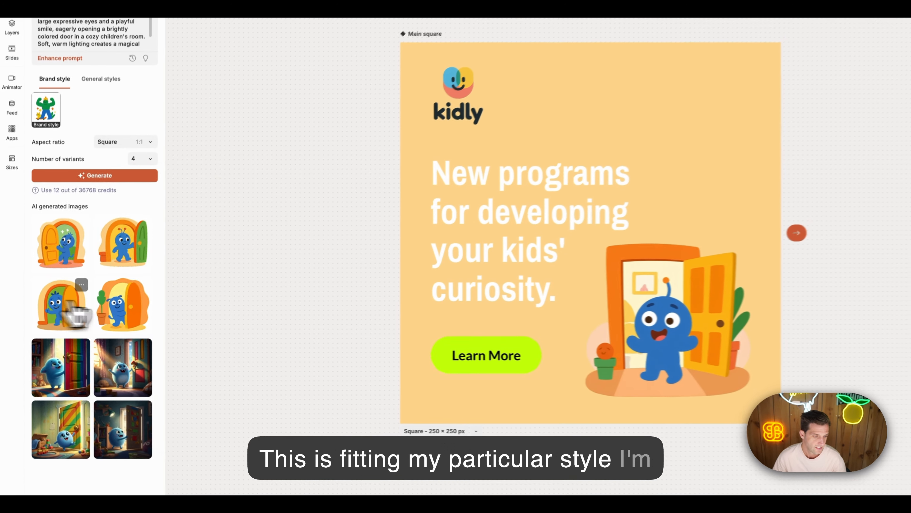
- Replace the ad's door illustration with the generated blue character peeking from behind an orange door, and remove the image's background
{"action": "left_click_drag", "start_coordinate": [53, 316], "coordinate": [461, 271]}
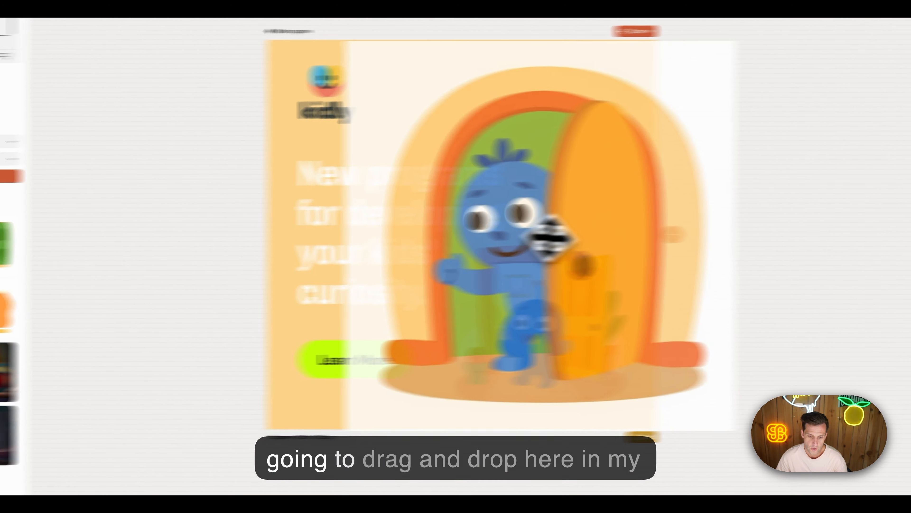
{"action": "left_click_drag", "start_coordinate": [549, 235], "coordinate": [443, 312]}
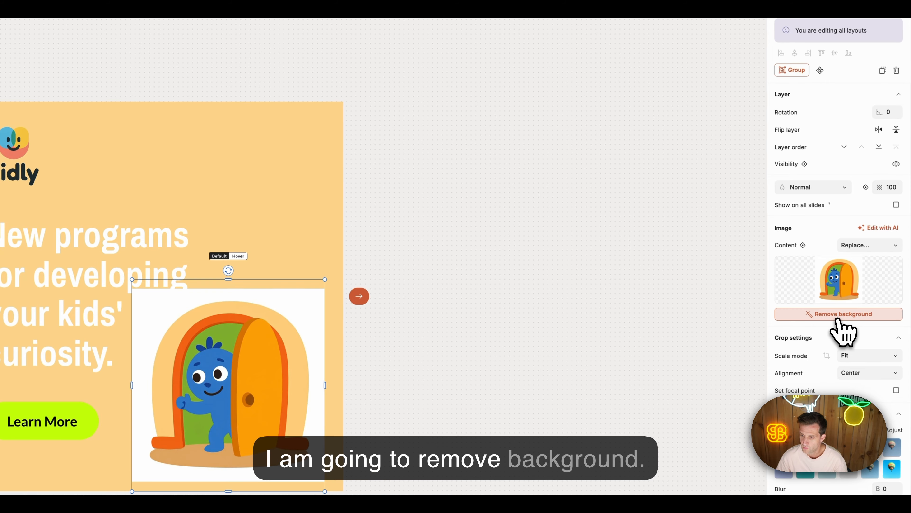
{"action": "left_click", "coordinate": [839, 317]}
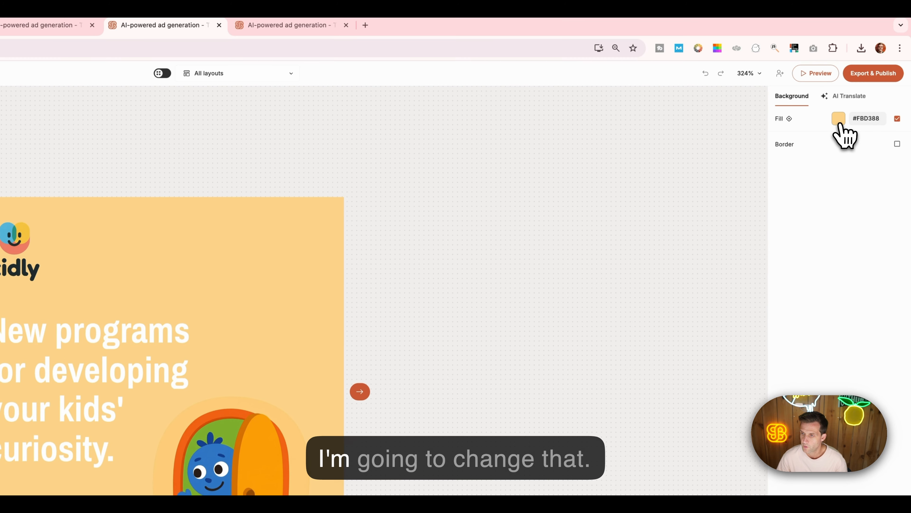
- Lighten the ad's solid background fill to #FFE3B0
{"action": "left_click", "coordinate": [839, 122]}
{"action": "left_click_drag", "start_coordinate": [770, 158], "coordinate": [732, 154]}
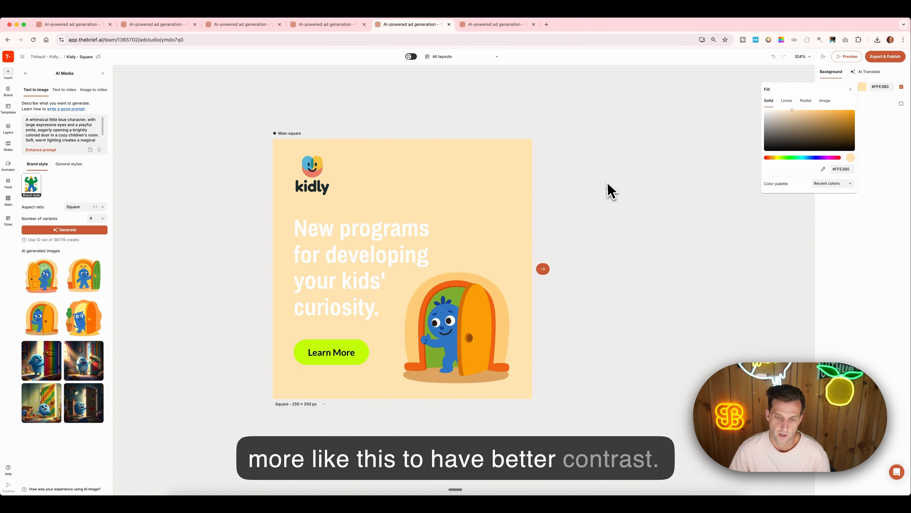
{"action": "left_click", "coordinate": [454, 277]}
- In the tall portrait layout with centered text, move the door illustration up slightly and scale it down beneath the Learn More button
{"action": "scroll", "coordinate": [606, 191], "scroll_direction": "down", "scroll_amount": 10}
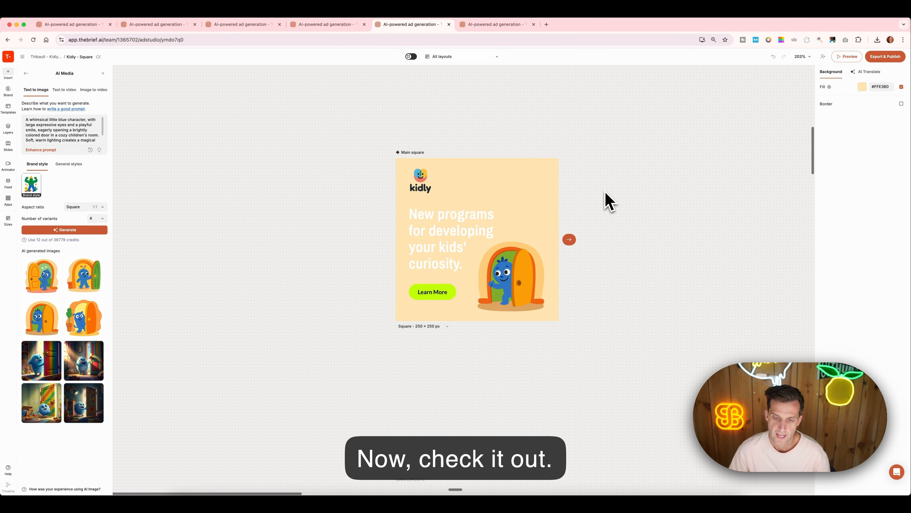
{"action": "scroll", "coordinate": [605, 194], "scroll_direction": "down", "scroll_amount": 10}
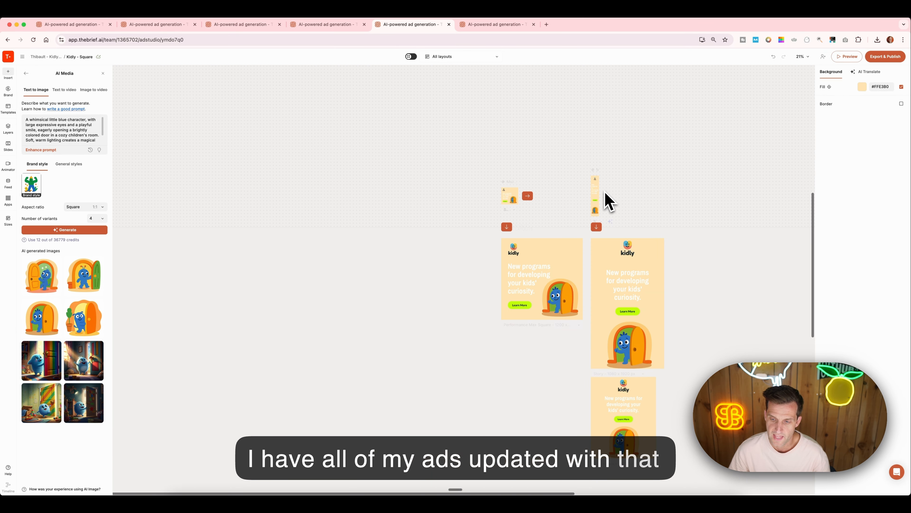
{"action": "scroll", "coordinate": [607, 299], "scroll_direction": "up", "scroll_amount": 10}
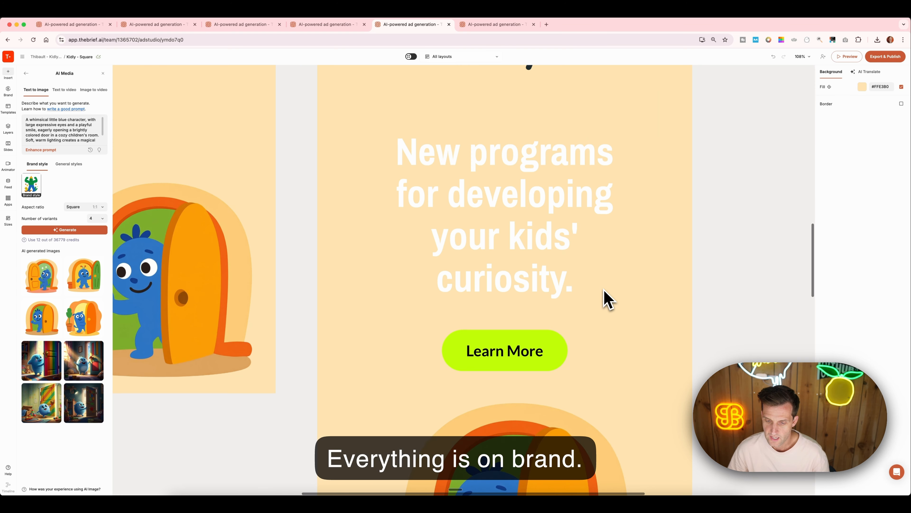
{"action": "scroll", "coordinate": [606, 299], "scroll_direction": "down", "scroll_amount": 2}
{"action": "left_click_drag", "start_coordinate": [466, 400], "coordinate": [464, 375]}
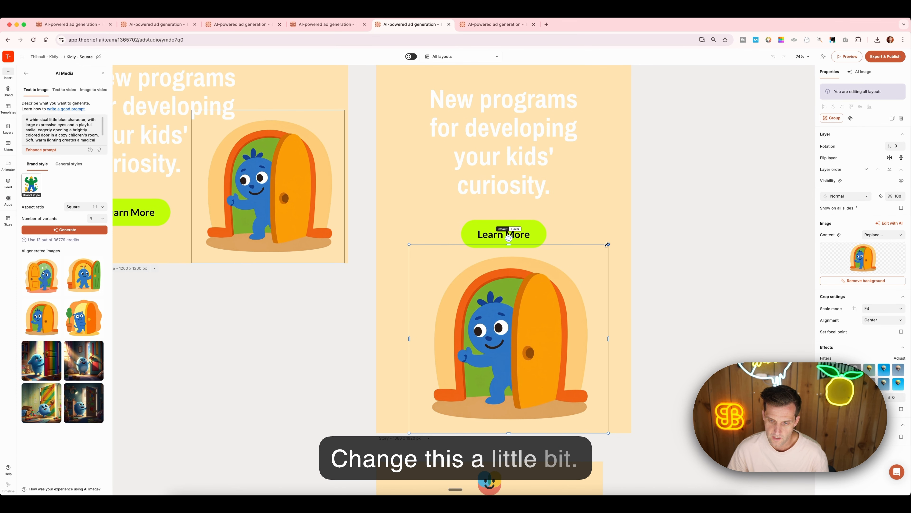
{"action": "left_click_drag", "start_coordinate": [607, 245], "coordinate": [594, 259]}
{"action": "left_click", "coordinate": [677, 261]}
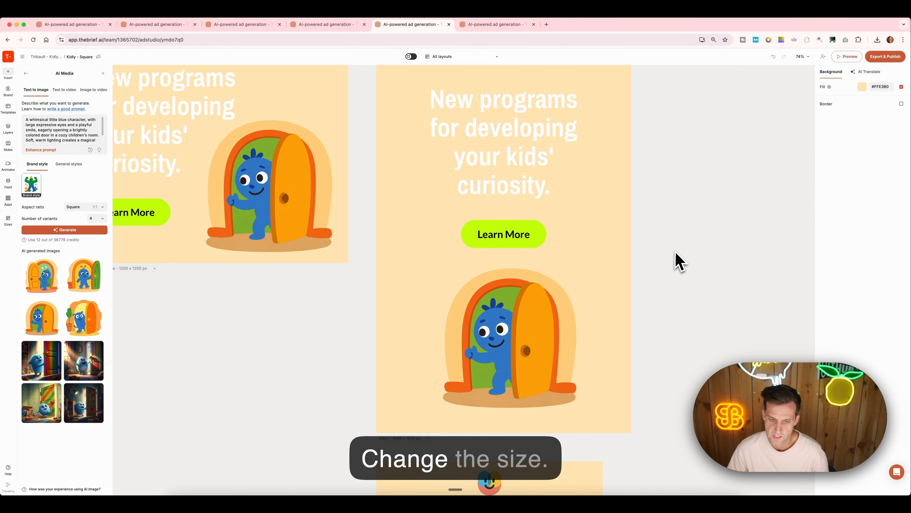
{"action": "scroll", "coordinate": [674, 262], "scroll_direction": "down", "scroll_amount": 5}
{"action": "scroll", "coordinate": [376, 214], "scroll_direction": "up", "scroll_amount": 10}
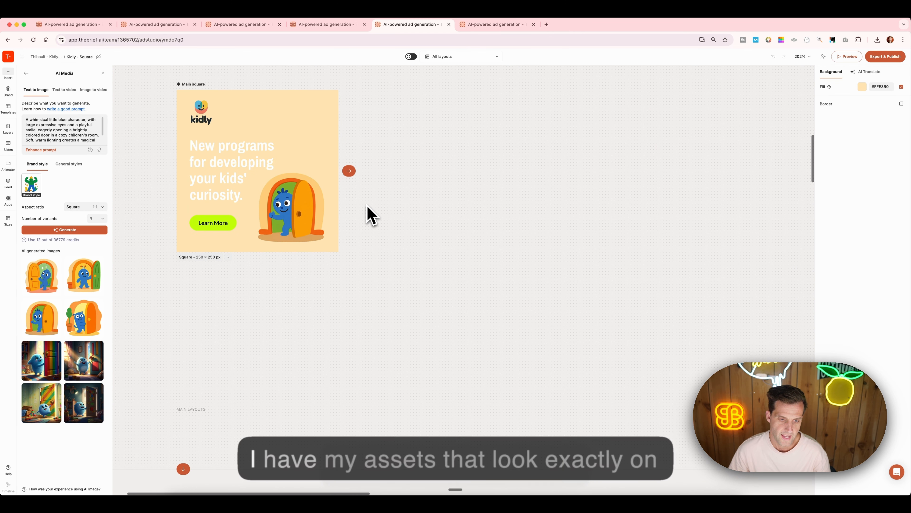
{"action": "scroll", "coordinate": [401, 221], "scroll_direction": "up", "scroll_amount": 3}
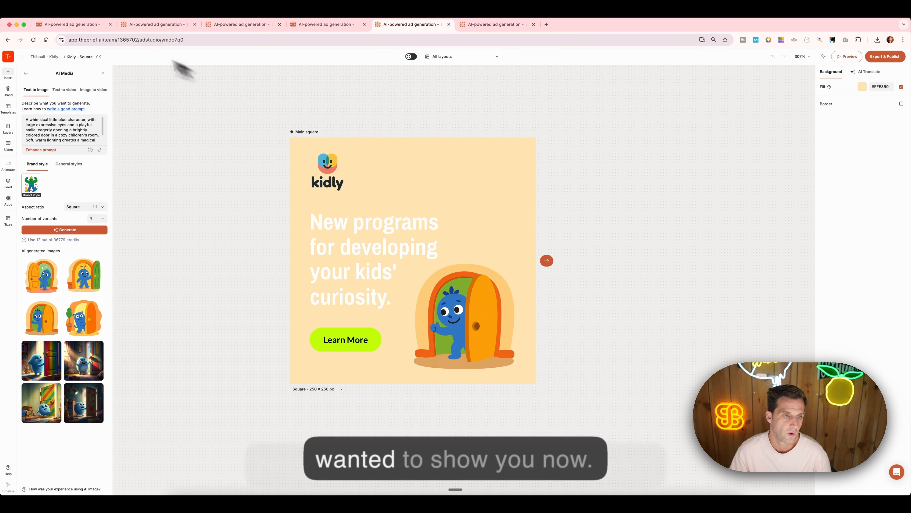
- Switch to the Custom Style Model Demo Moodboard and examine the quality of the images generated with the Imagine Neon Brand Kit model
{"action": "left_click", "coordinate": [77, 26]}
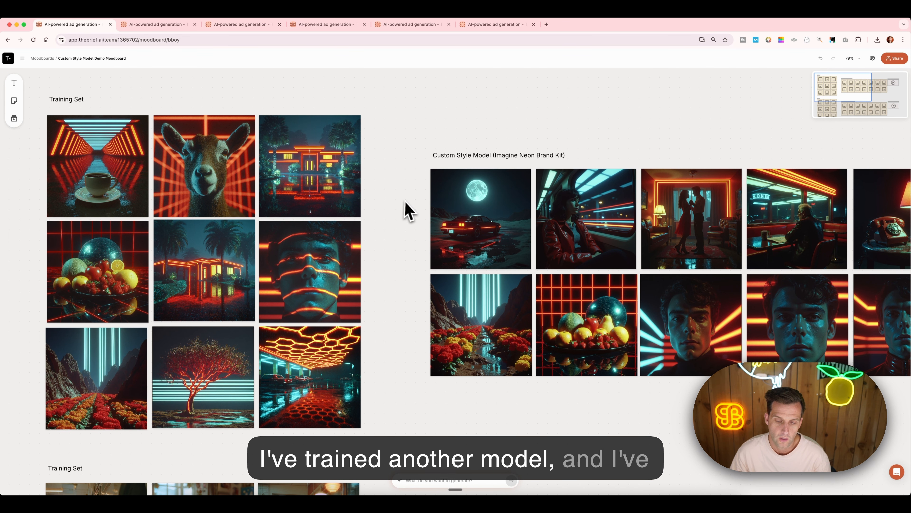
{"action": "scroll", "coordinate": [409, 208], "scroll_direction": "right", "scroll_amount": 5}
{"action": "scroll", "coordinate": [409, 201], "scroll_direction": "right", "scroll_amount": 2}
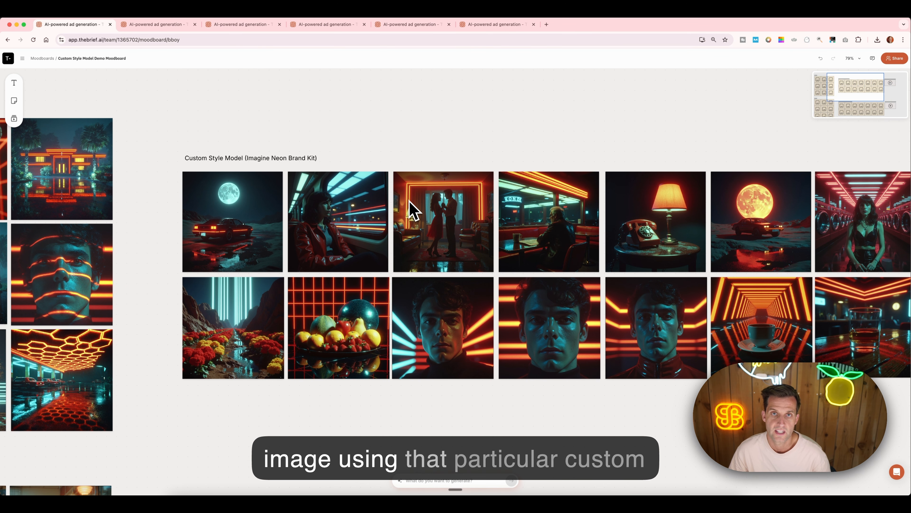
{"action": "scroll", "coordinate": [376, 223], "scroll_direction": "up", "scroll_amount": 5}
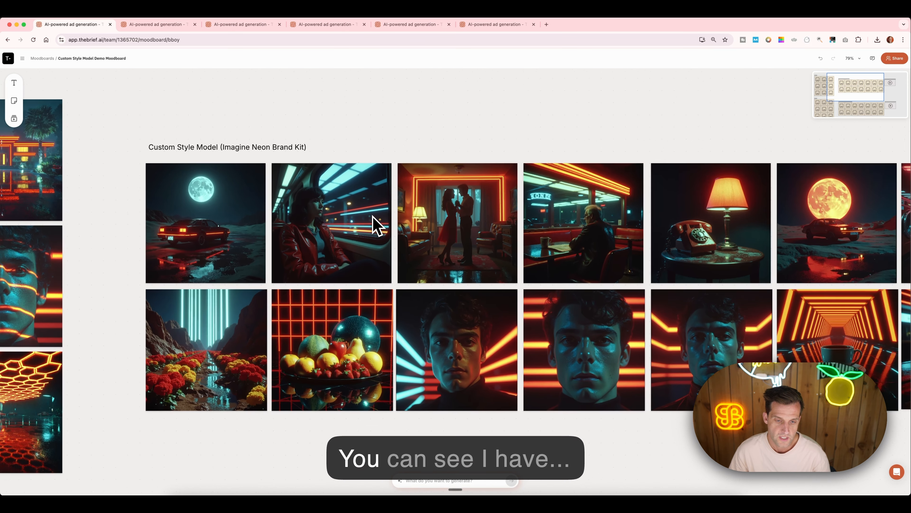
{"action": "scroll", "coordinate": [374, 216], "scroll_direction": "down", "scroll_amount": 3}
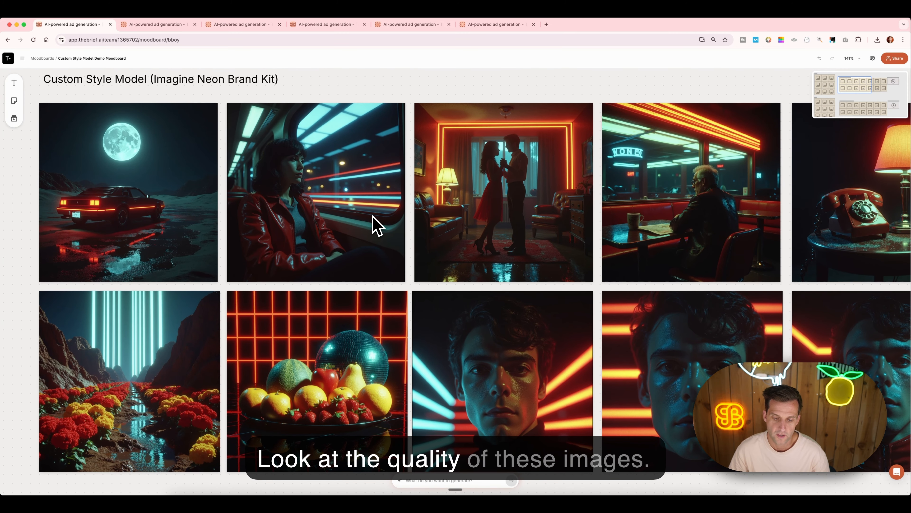
{"action": "scroll", "coordinate": [373, 216], "scroll_direction": "up", "scroll_amount": 1}
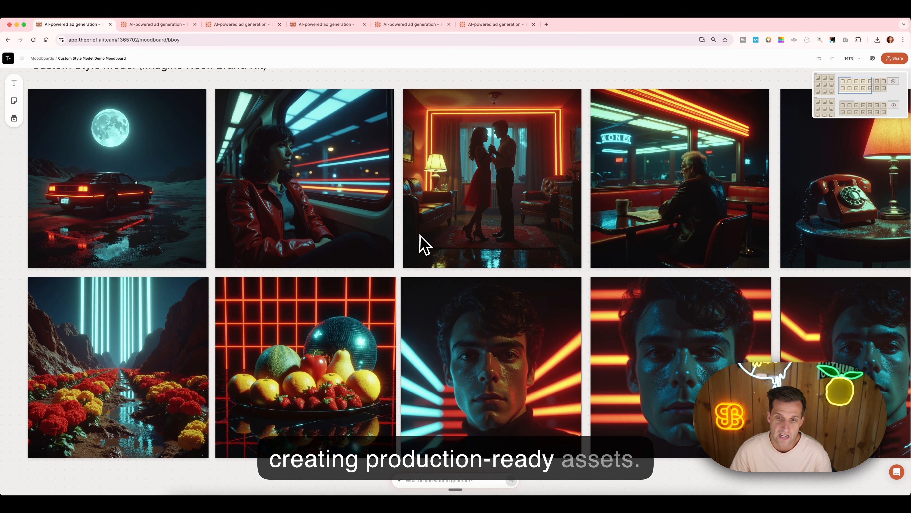
{"action": "scroll", "coordinate": [420, 234], "scroll_direction": "right", "scroll_amount": 5}
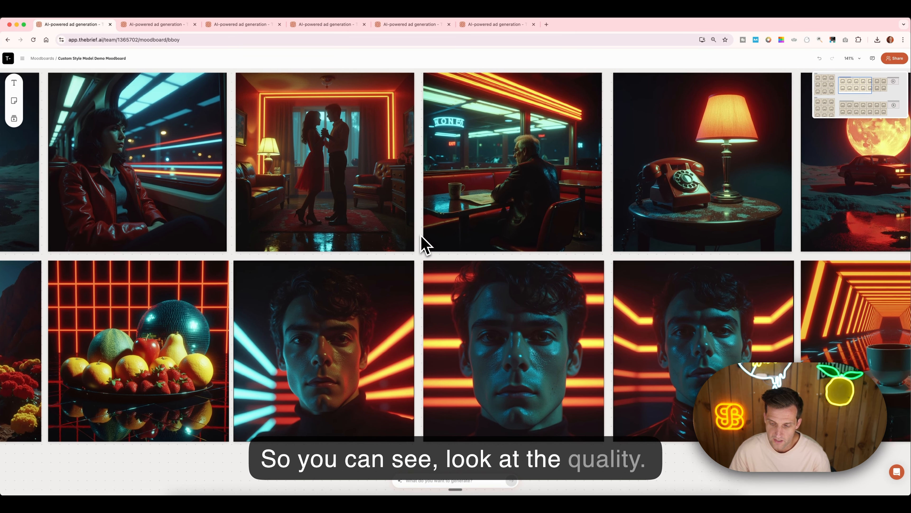
{"action": "scroll", "coordinate": [421, 238], "scroll_direction": "right", "scroll_amount": 1}
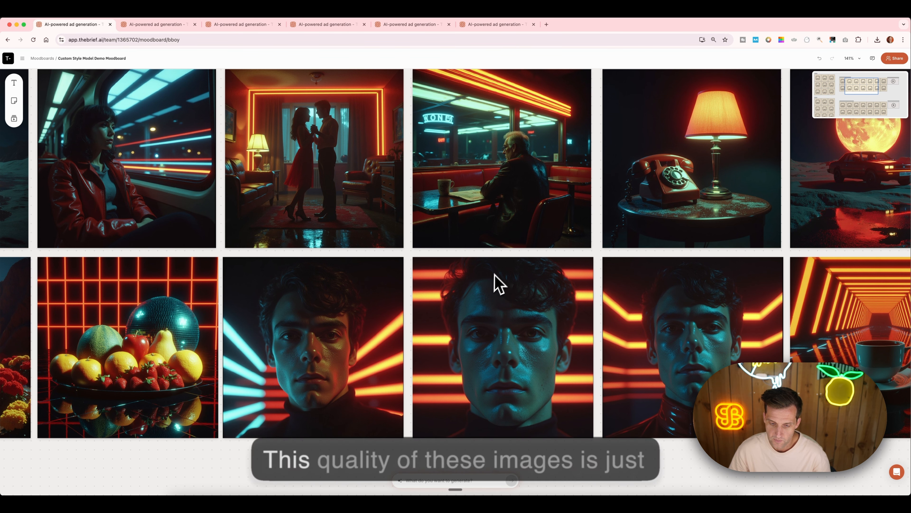